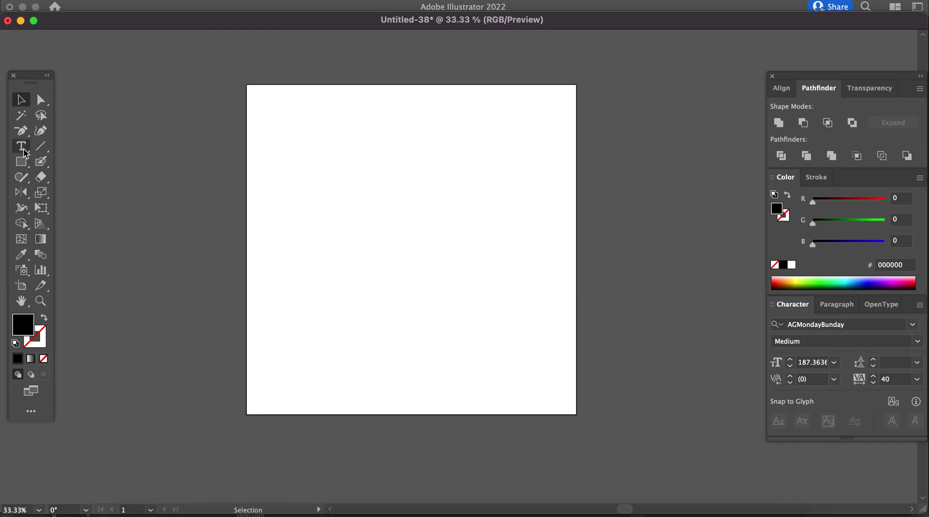
# Type 'making' and 'stencils' on two lines and drag the text block to the artboard centre.
pyautogui.click(20, 146)
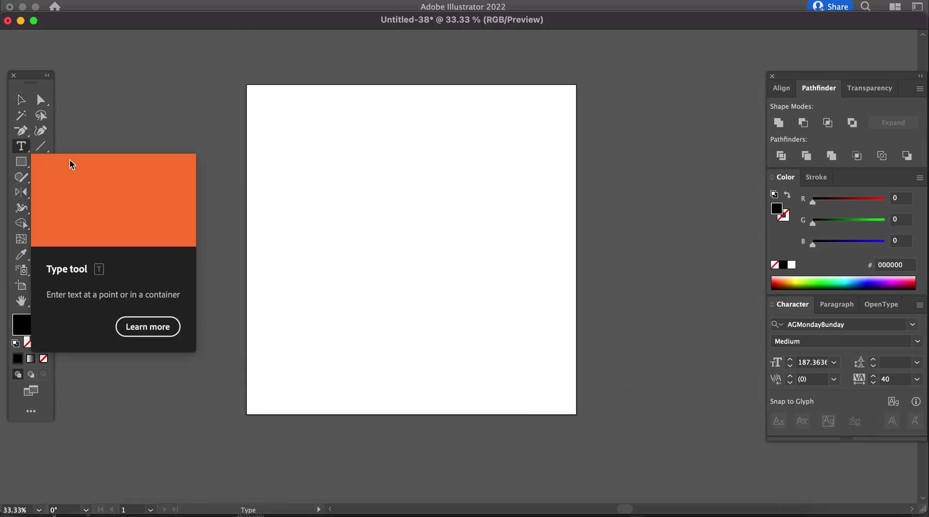
pyautogui.click(364, 158)
pyautogui.write('making')
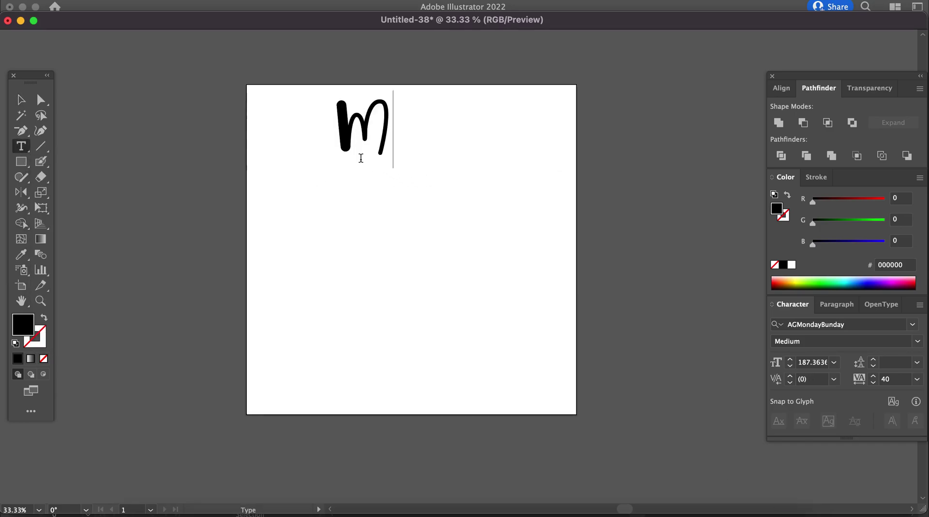
pyautogui.press('Return')
pyautogui.write('stencils')
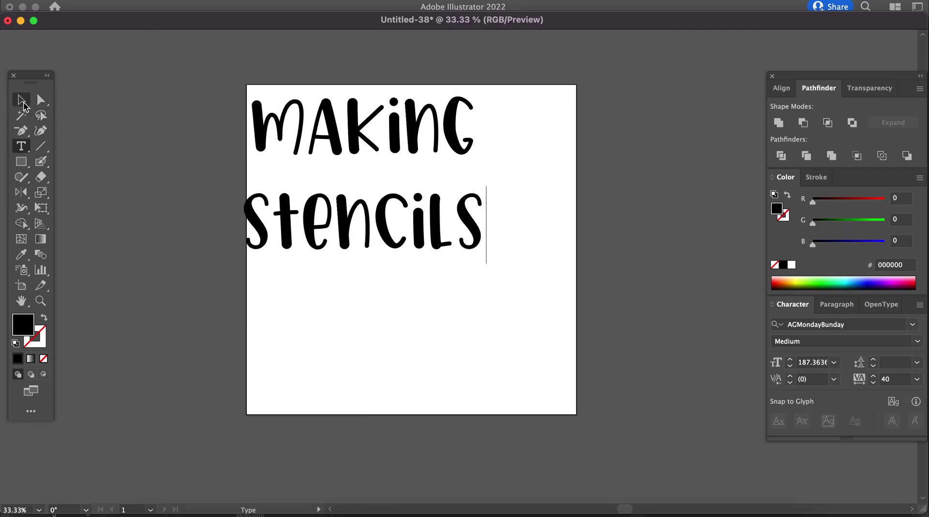
pyautogui.click(20, 100)
pyautogui.moveTo(344, 161); pyautogui.dragTo(376, 228)
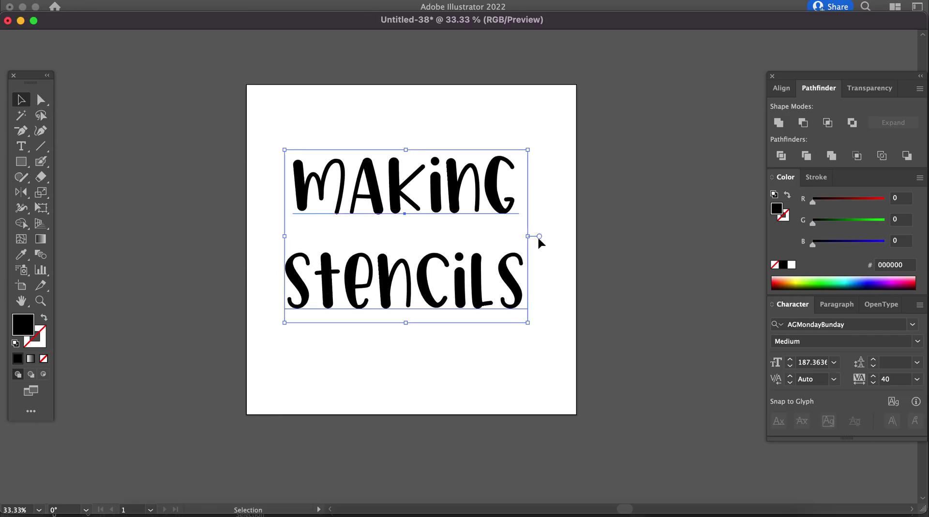
pyautogui.click(913, 324)
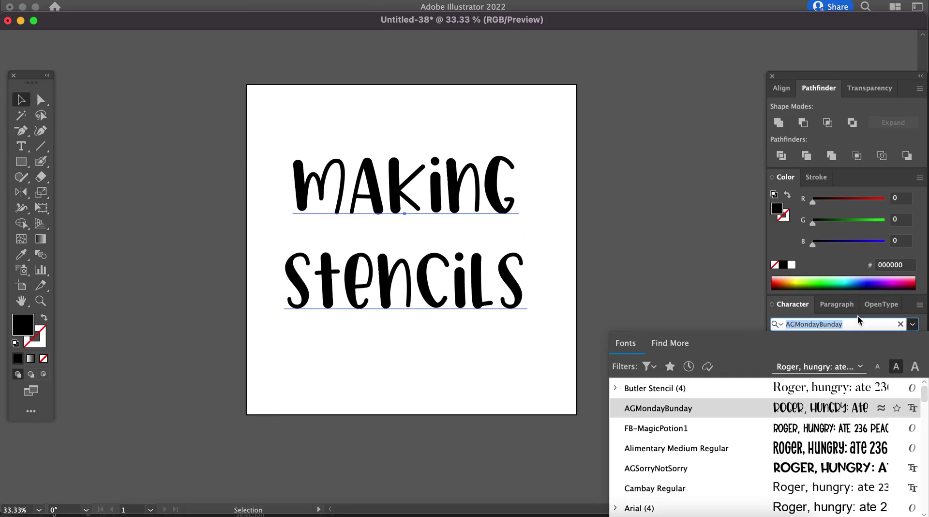
pyautogui.write('stencil')
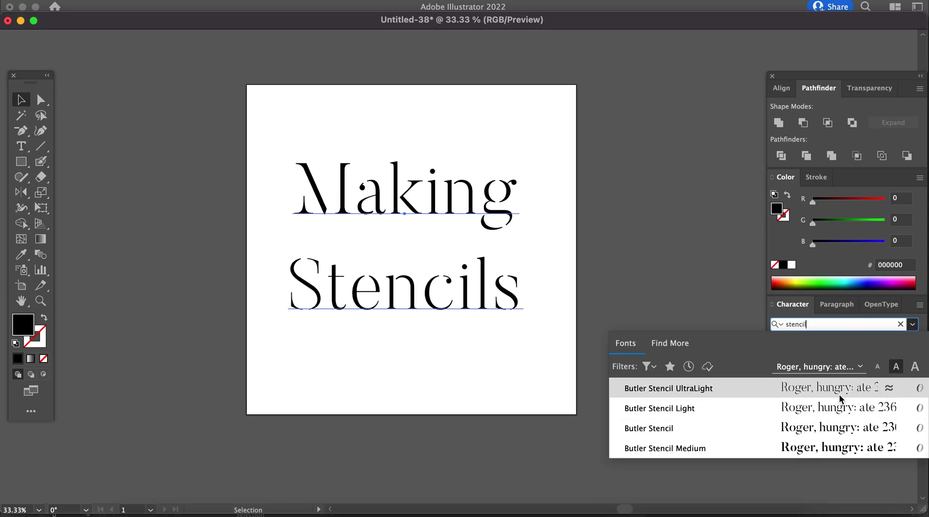
pyautogui.click(838, 393)
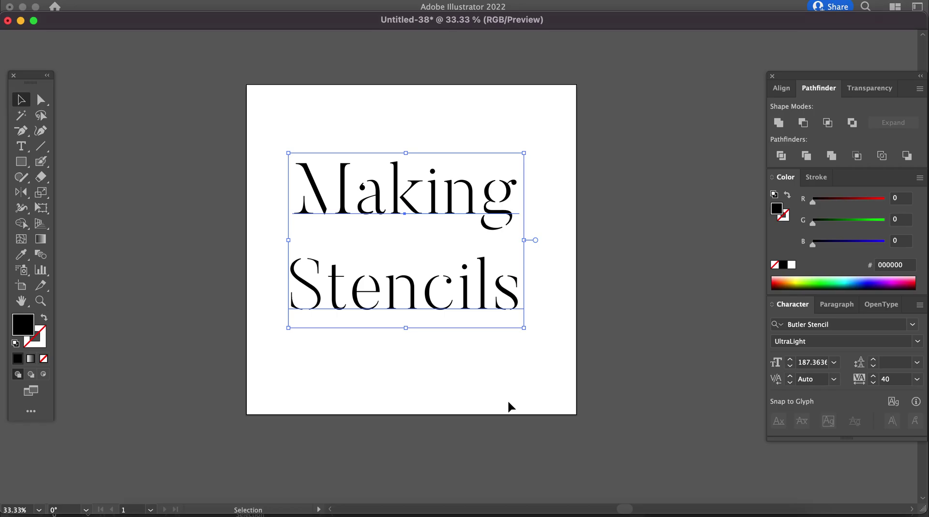
pyautogui.click(913, 324)
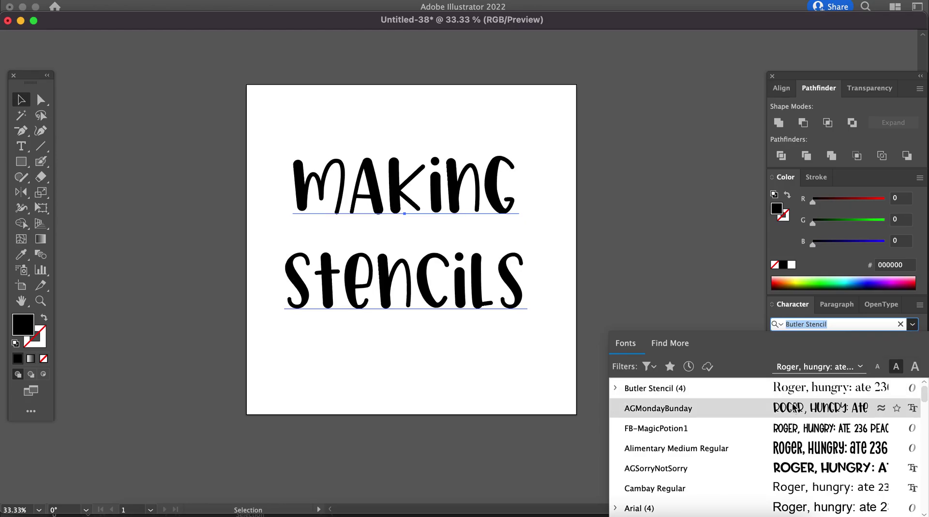
pyautogui.click(758, 409)
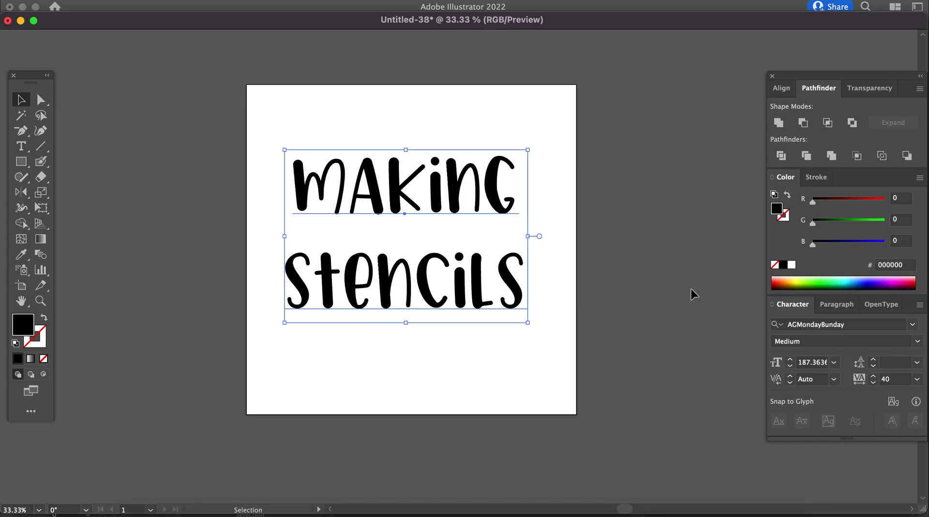
# Enlarge the type, convert it to outlines, and ungroup the letters.
pyautogui.press('super+shift+period')
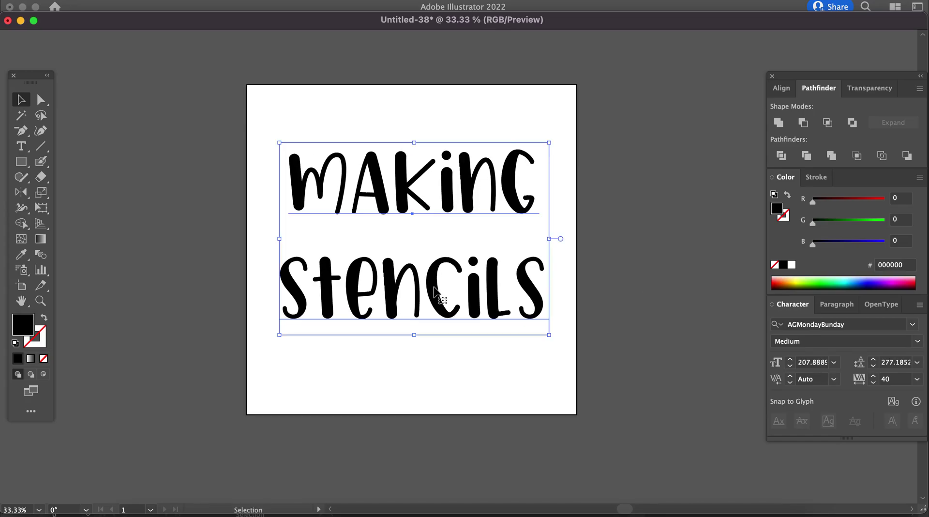
pyautogui.rightClick(440, 296)
pyautogui.click(449, 307)
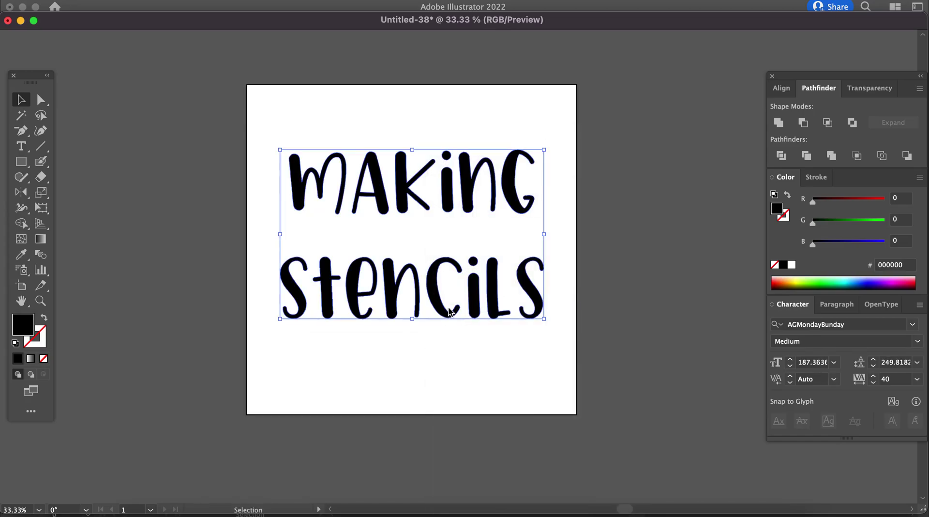
pyautogui.rightClick(436, 300)
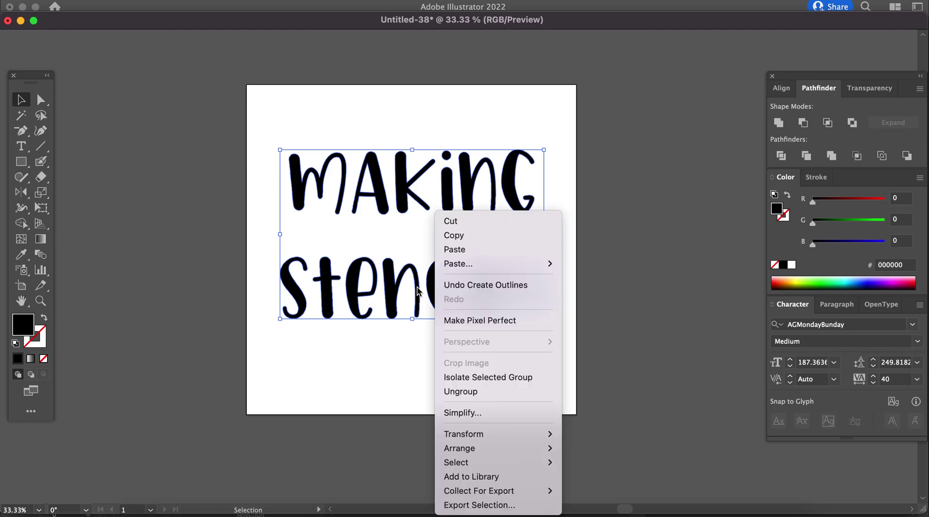
pyautogui.click(461, 391)
# Move the STENCILS letters up under MAKING and nudge both words down into place.
pyautogui.click(263, 255)
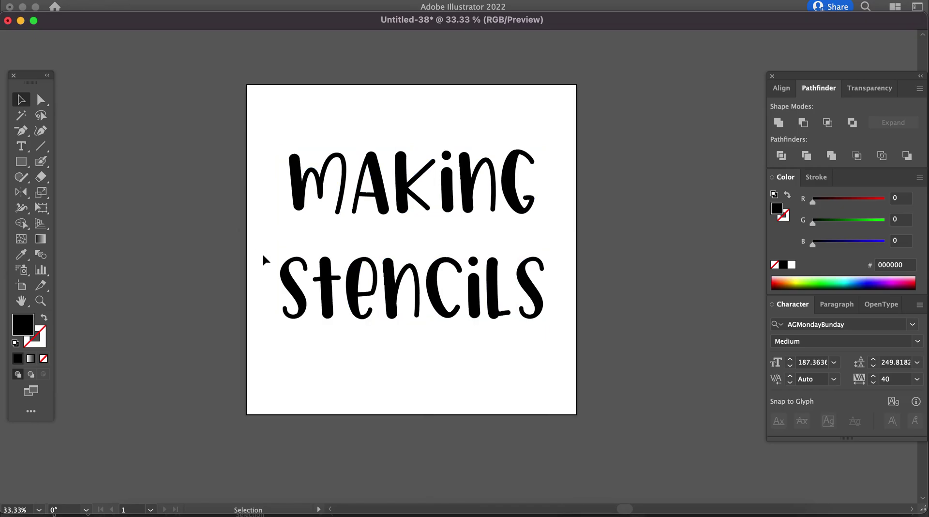
pyautogui.moveTo(269, 248); pyautogui.dragTo(536, 280)
pyautogui.moveTo(556, 320); pyautogui.dragTo(185, 229)
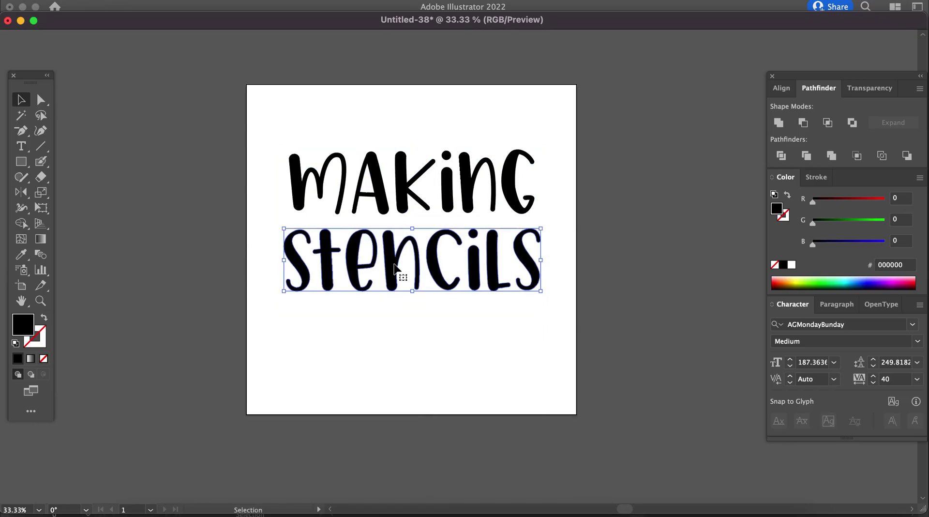
pyautogui.hotkey('ctrl', 'a')
pyautogui.moveTo(534, 274); pyautogui.dragTo(535, 290)
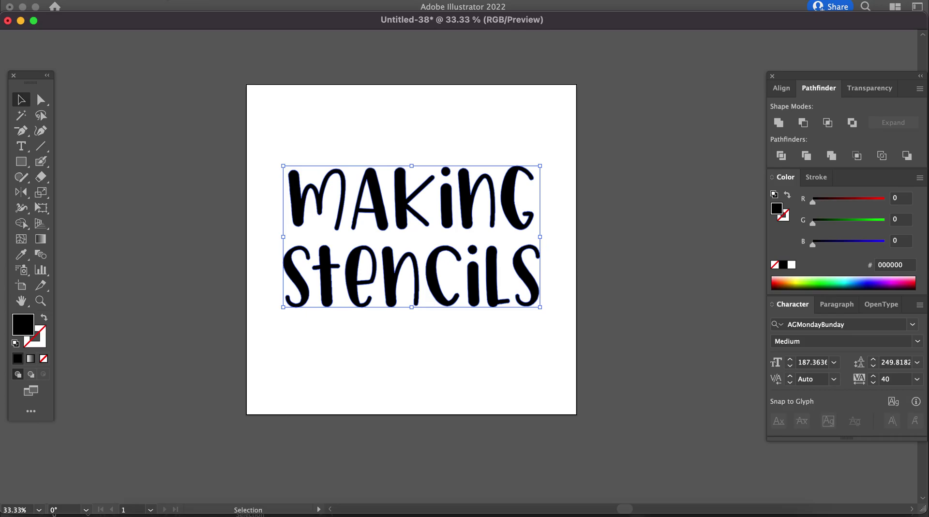
# Make the outlined letters one compound path with Object > Compound Path > Make, nudged toward centre.
pyautogui.click(150, 0)
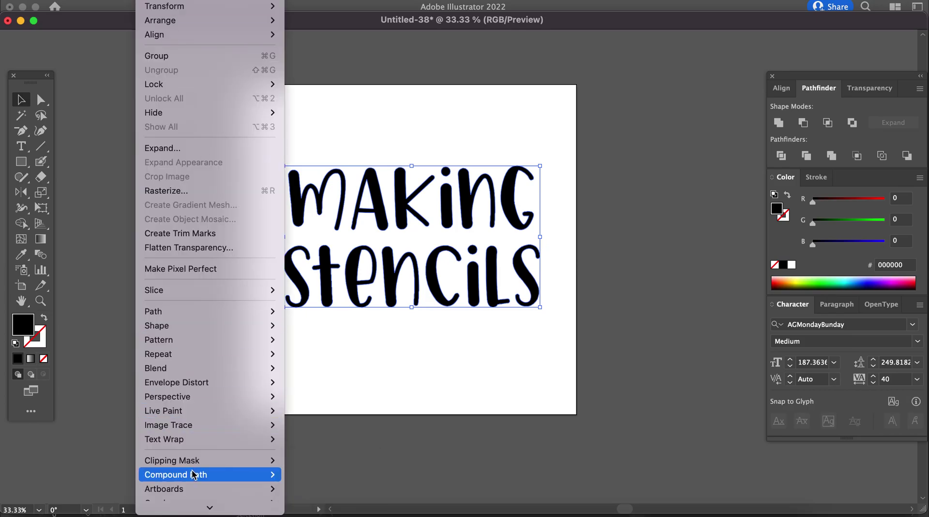
pyautogui.moveTo(194, 474)
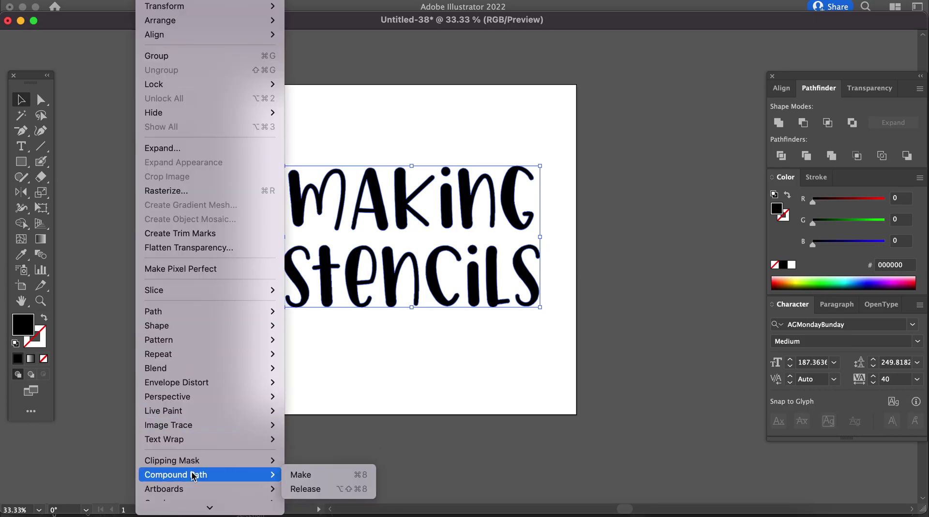
pyautogui.click(300, 478)
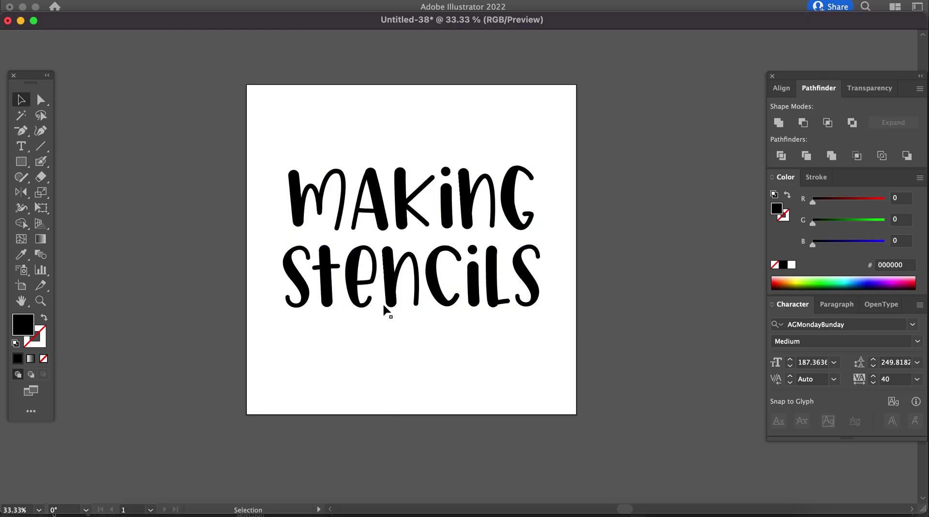
pyautogui.moveTo(383, 306)
pyautogui.mouseDown()
pyautogui.moveTo(395, 343)
pyautogui.moveTo(383, 315)
pyautogui.moveTo(396, 310)
pyautogui.mouseUp()
pyautogui.click(388, 390)
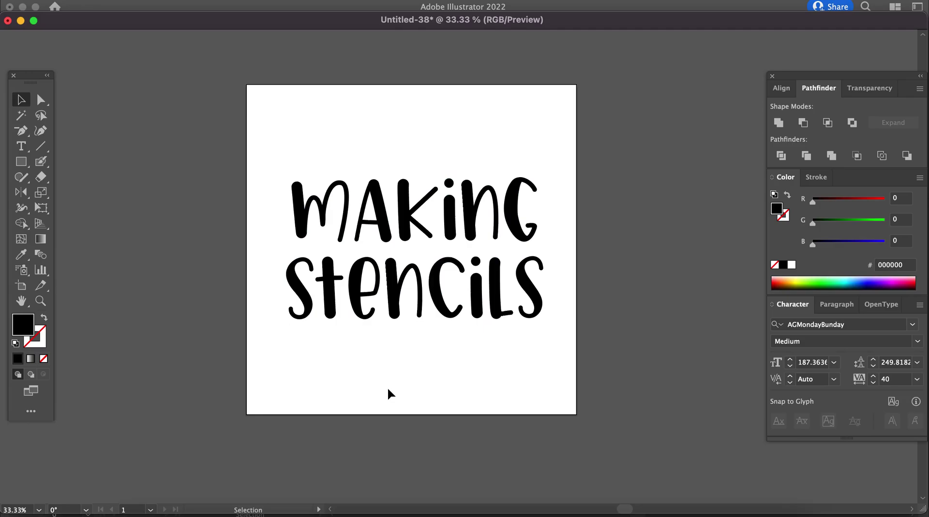
# Draw a rectangle across the lettering and fill it bright green.
pyautogui.click(22, 164)
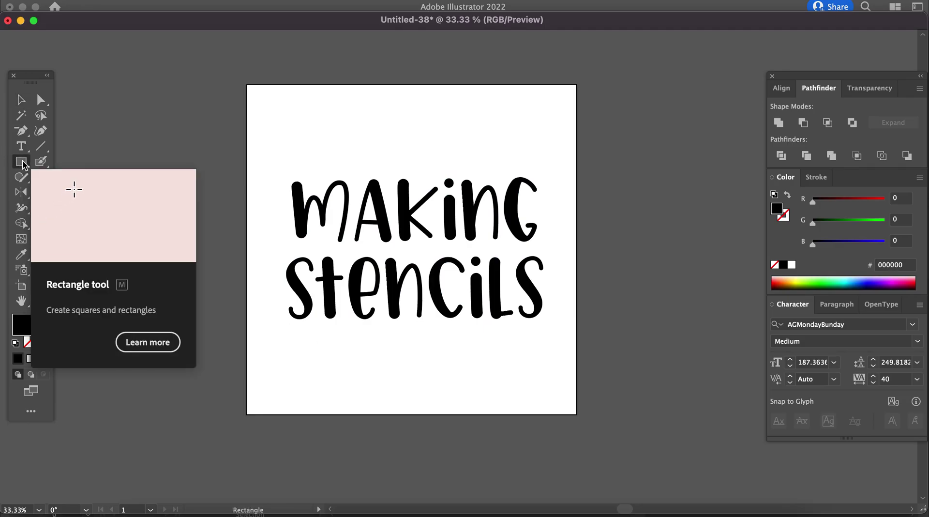
pyautogui.moveTo(272, 165)
pyautogui.mouseDown()
pyautogui.moveTo(513, 326)
pyautogui.moveTo(558, 343)
pyautogui.mouseUp()
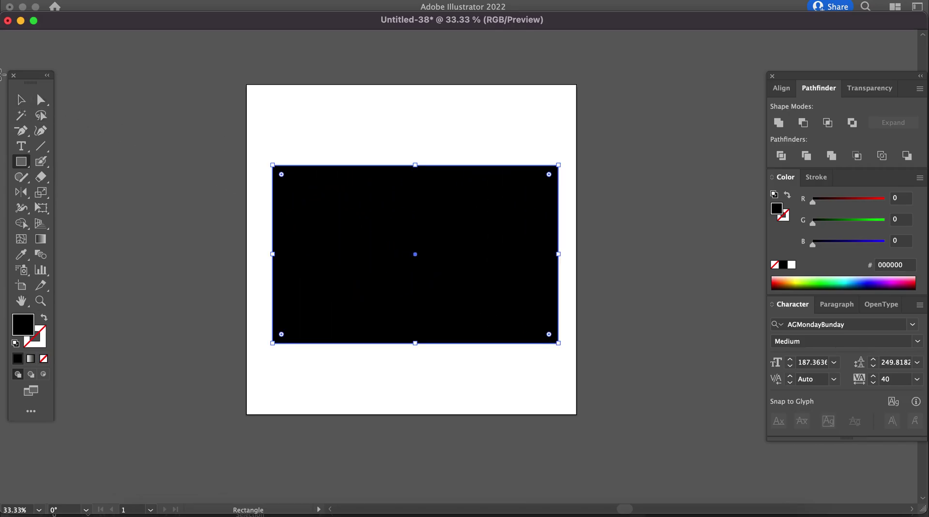
pyautogui.click(21, 100)
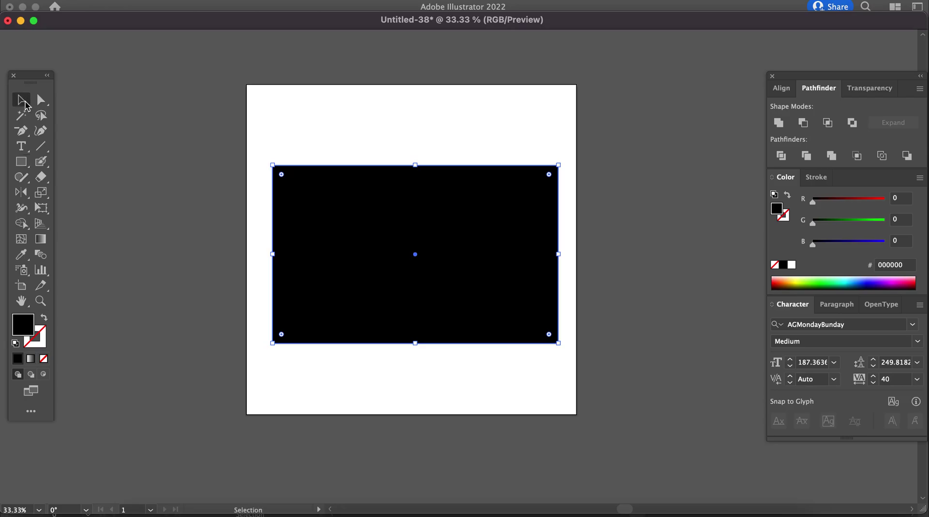
pyautogui.click(819, 282)
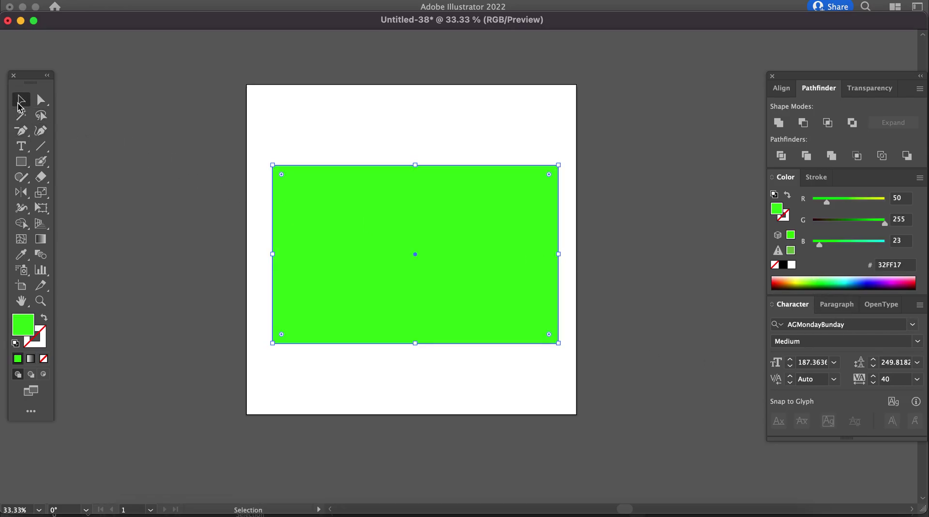
# Send the green rectangle to the back behind the text and move it slightly up.
pyautogui.rightClick(316, 231)
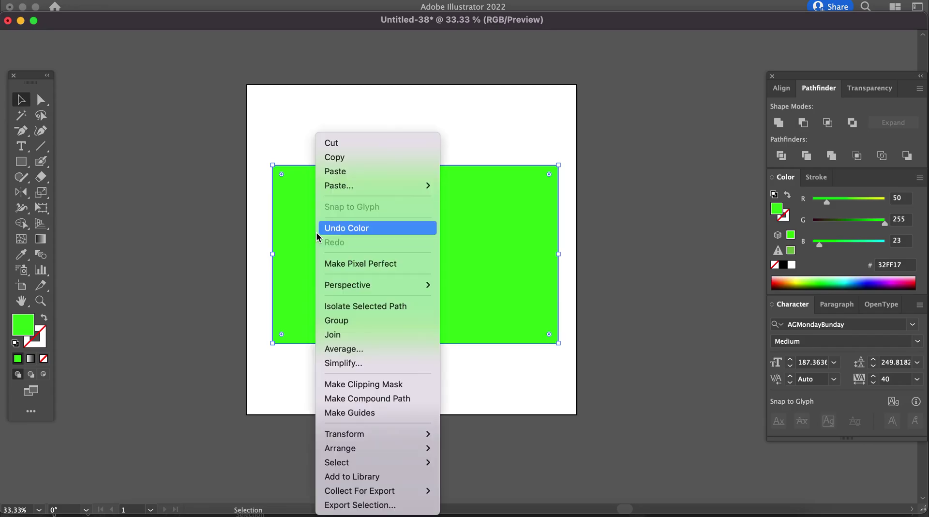
pyautogui.moveTo(413, 454)
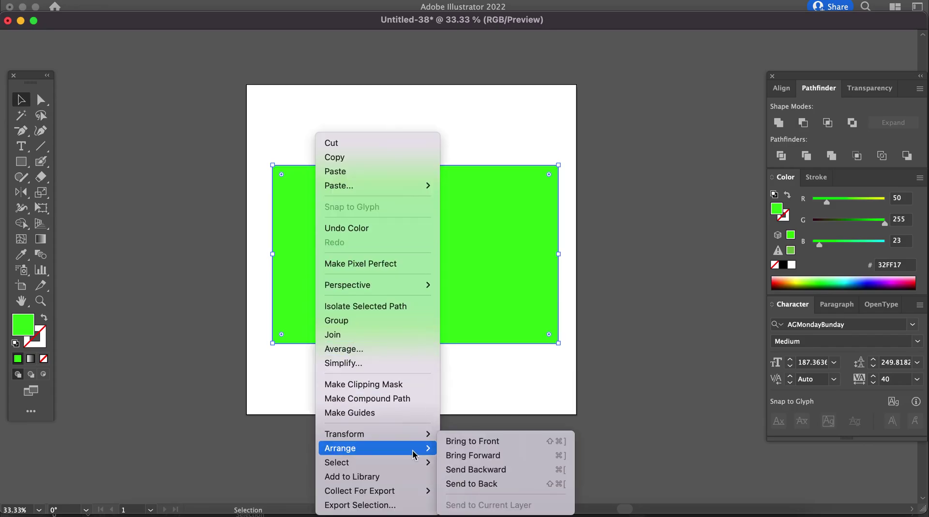
pyautogui.click(471, 484)
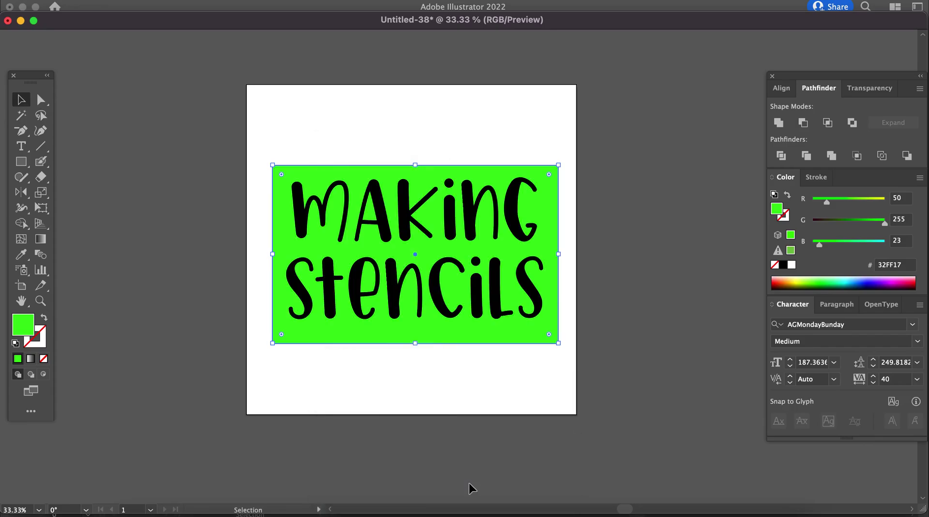
pyautogui.moveTo(336, 336); pyautogui.dragTo(337, 333)
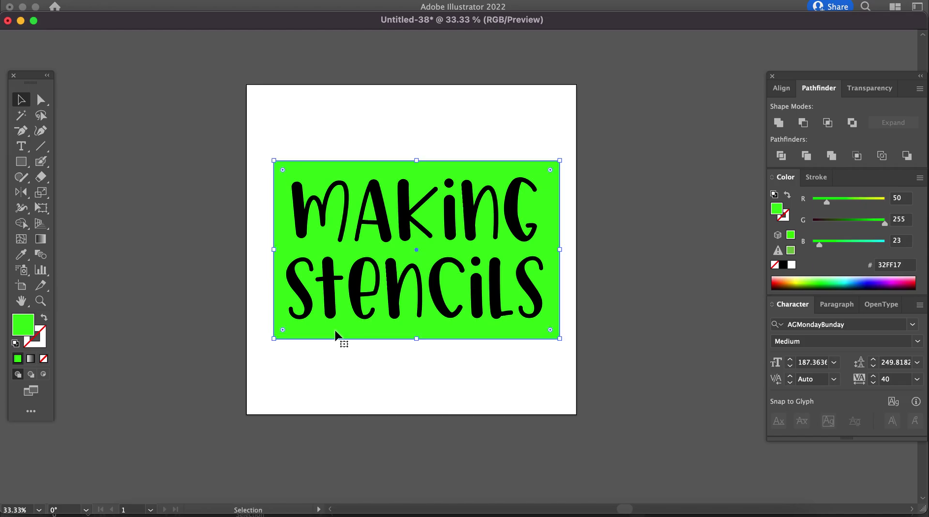
# Select the rectangle and lettering and apply Pathfinder Minus Front to cut out the letters.
pyautogui.click(148, 166)
pyautogui.scroll(1, 148, 166)
pyautogui.press('super+a')
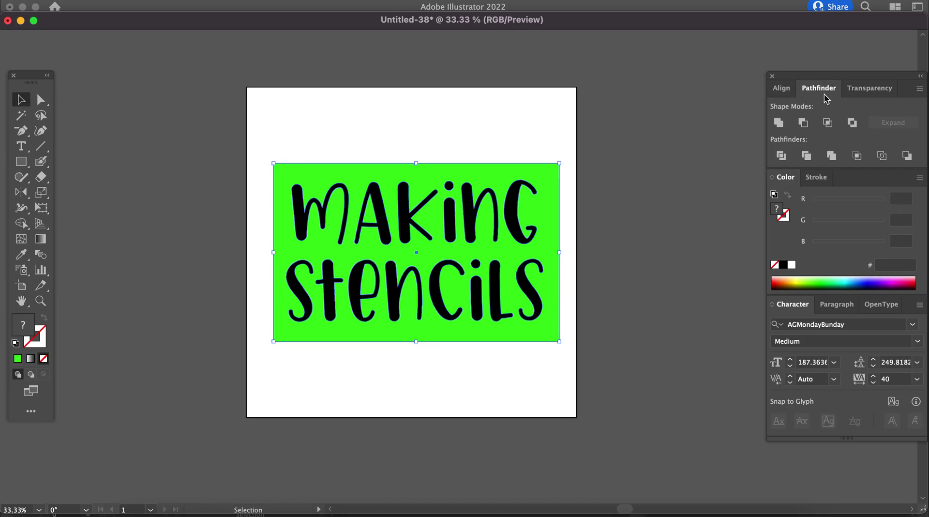
pyautogui.click(343, 8)
pyautogui.scroll(-5, 442, 347)
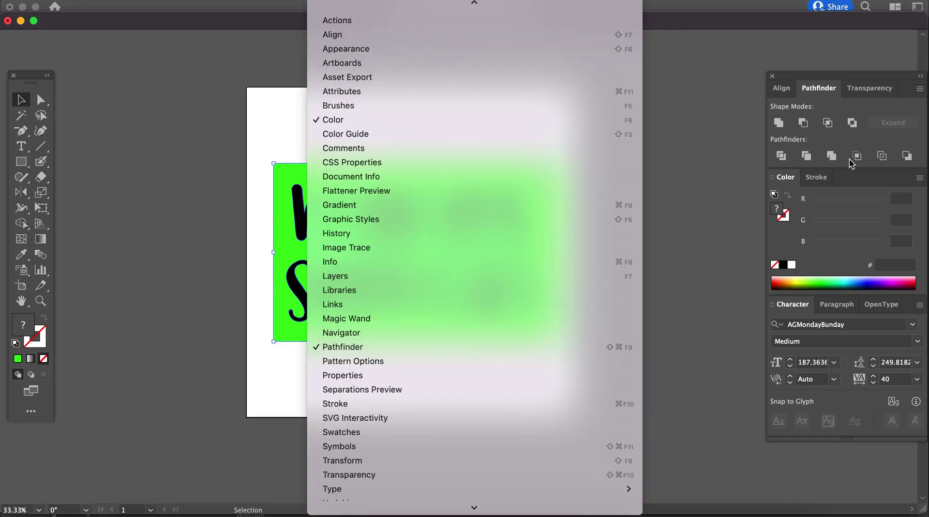
pyautogui.click(419, 345)
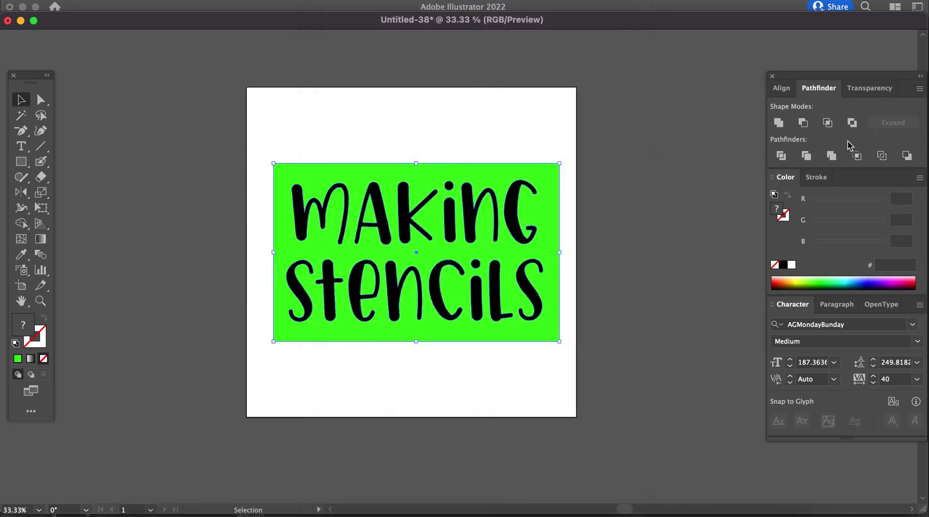
pyautogui.click(802, 124)
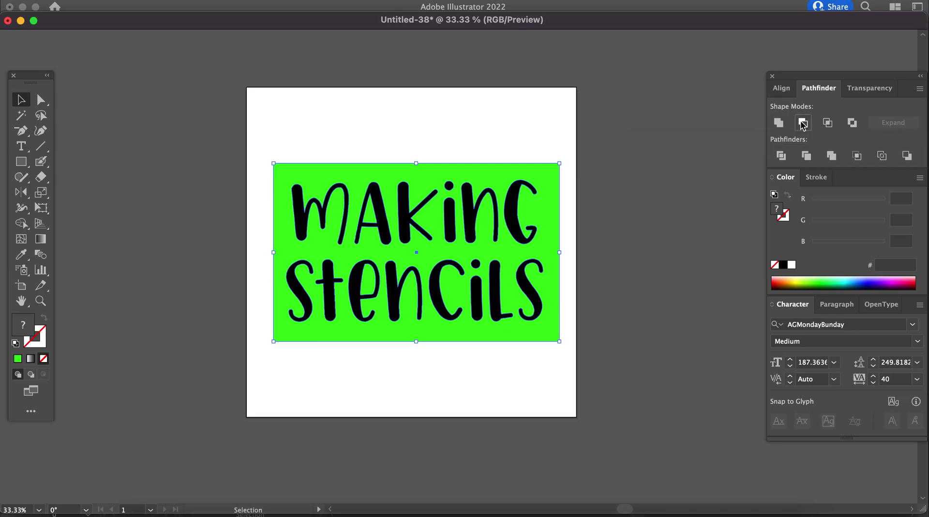
pyautogui.click(587, 239)
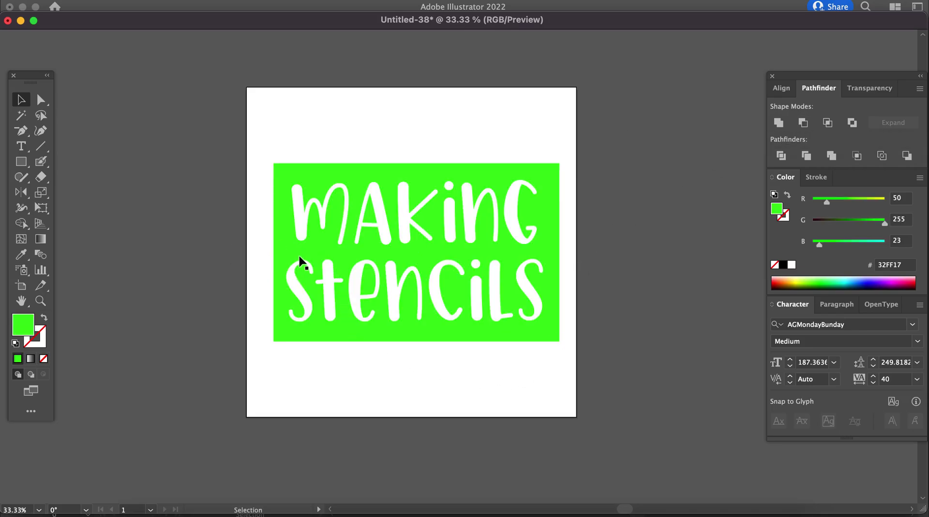
# Drag the green stencil slightly down and right, then deselect it.
pyautogui.moveTo(313, 243)
pyautogui.mouseDown()
pyautogui.moveTo(241, 238)
pyautogui.moveTo(129, 256)
pyautogui.moveTo(344, 265)
pyautogui.moveTo(296, 247)
pyautogui.moveTo(317, 249)
pyautogui.mouseUp()
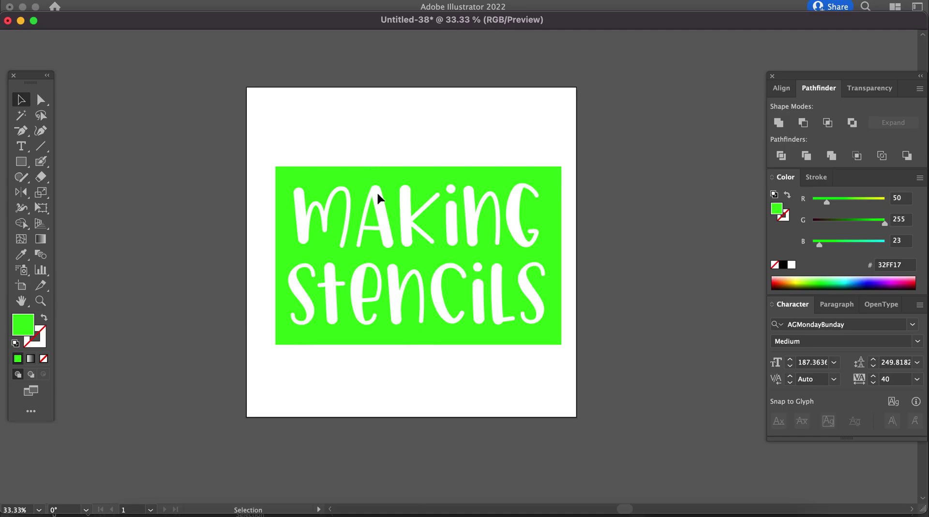
pyautogui.click(373, 223)
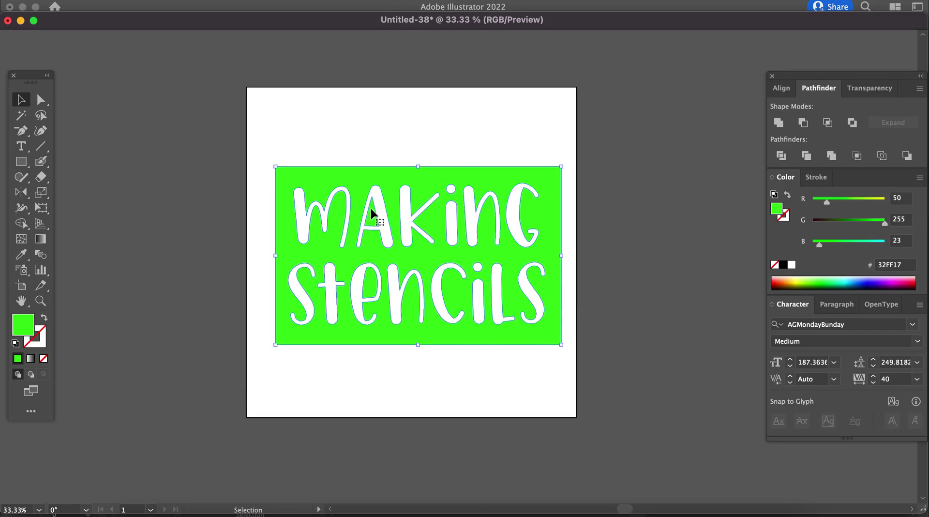
pyautogui.click(376, 380)
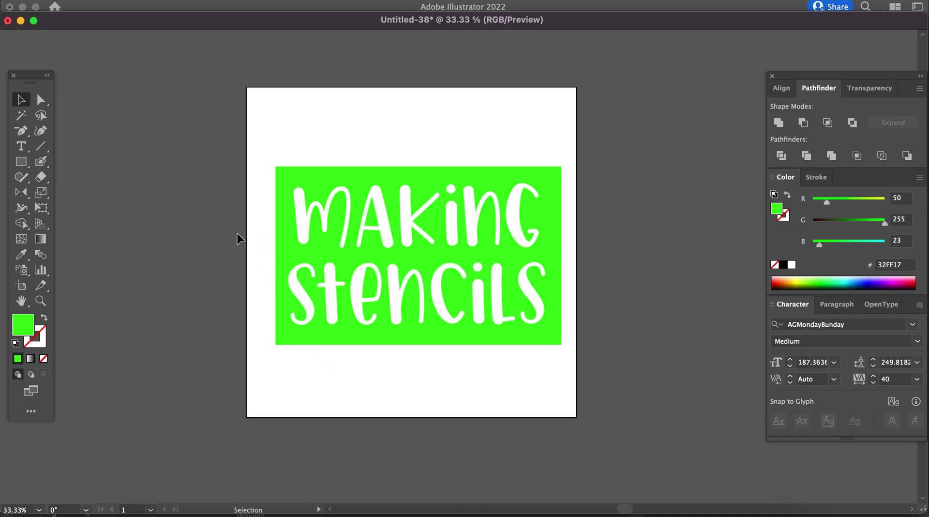
# Draw a small rectangle bridge bar and move it over the A in MAKING.
pyautogui.click(22, 163)
pyautogui.moveTo(277, 123); pyautogui.dragTo(319, 179)
pyautogui.click(21, 100)
pyautogui.click(327, 132)
pyautogui.moveTo(358, 207); pyautogui.dragTo(368, 215)
# Copy and paste the bridge bar and place the copy on the e in STENCILS.
pyautogui.click(372, 214)
pyautogui.rightClick(370, 213)
pyautogui.click(362, 217)
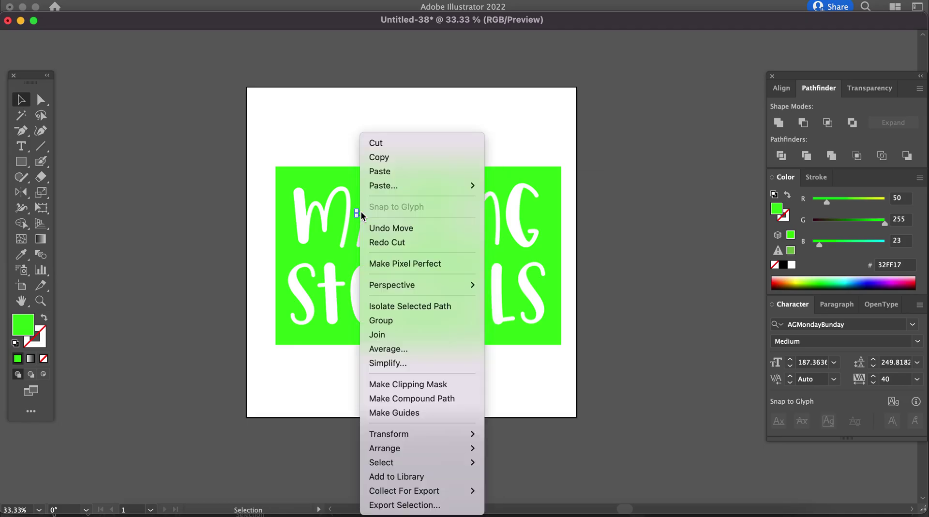
pyautogui.click(396, 158)
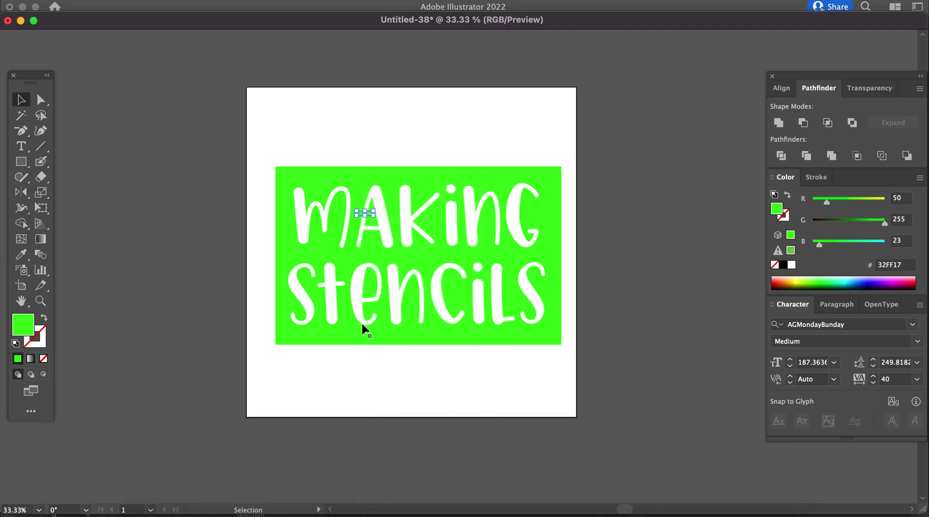
pyautogui.click(362, 359)
pyautogui.rightClick(369, 372)
pyautogui.click(400, 246)
pyautogui.moveTo(462, 266); pyautogui.dragTo(379, 283)
# Marquee-select the stencil and both bridges and merge them with Pathfinder Unite.
pyautogui.click(356, 403)
pyautogui.moveTo(249, 119); pyautogui.dragTo(580, 398)
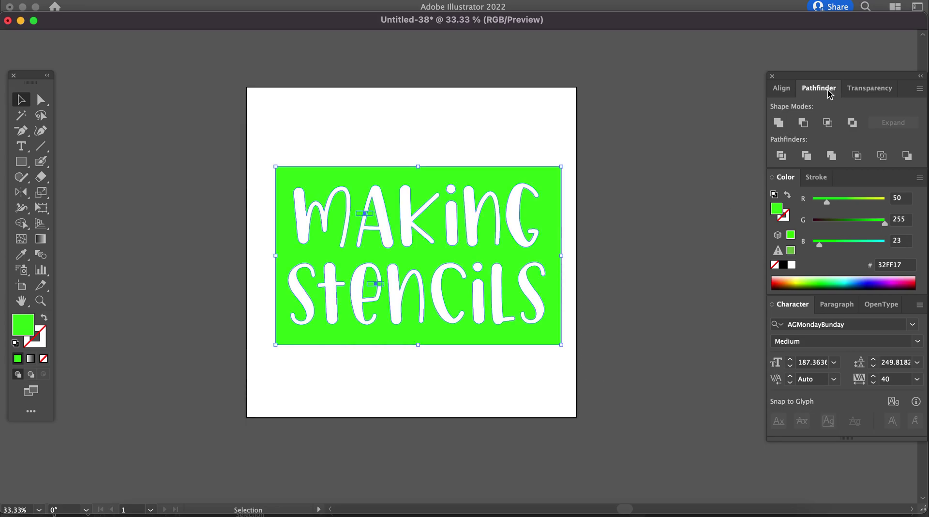
pyautogui.click(778, 123)
# Shift the merged stencil slightly left on the artboard and deselect it.
pyautogui.click(350, 372)
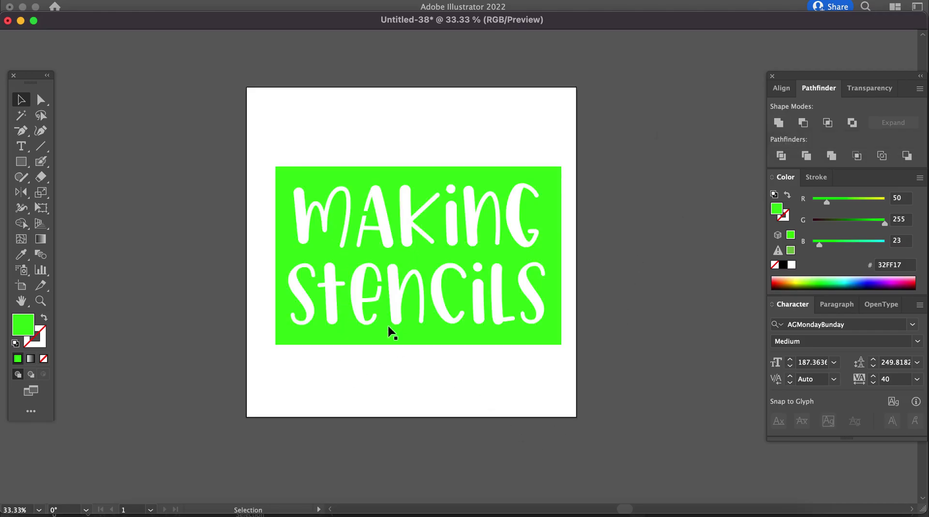
pyautogui.moveTo(390, 328); pyautogui.dragTo(382, 331)
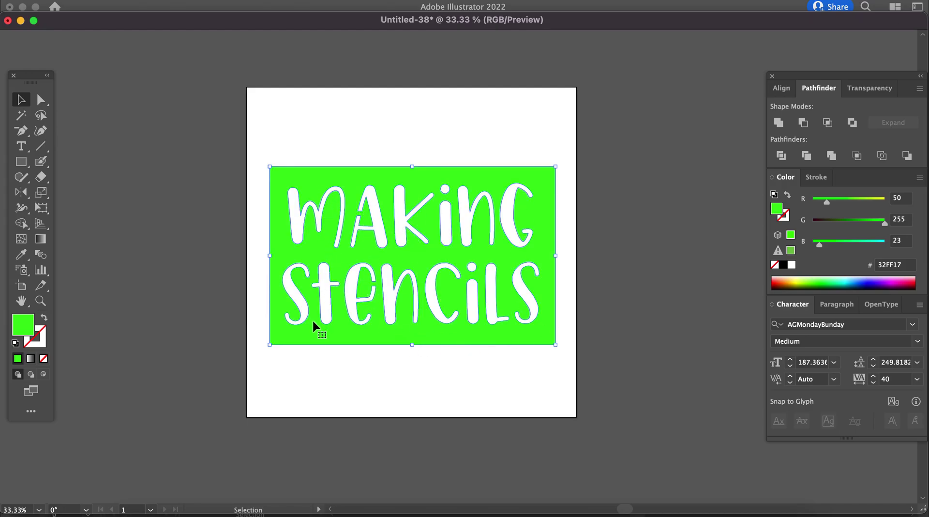
pyautogui.moveTo(331, 333); pyautogui.dragTo(363, 349)
pyautogui.click(338, 372)
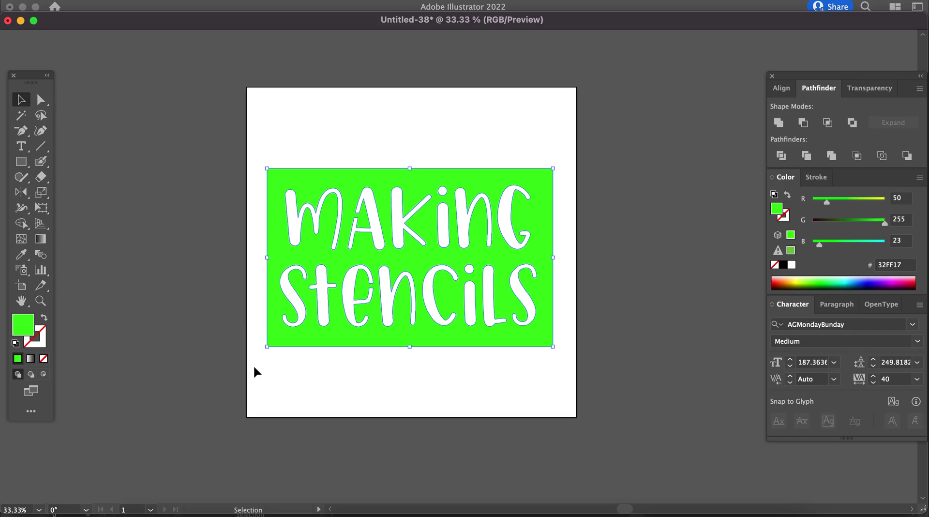
pyautogui.click(403, 133)
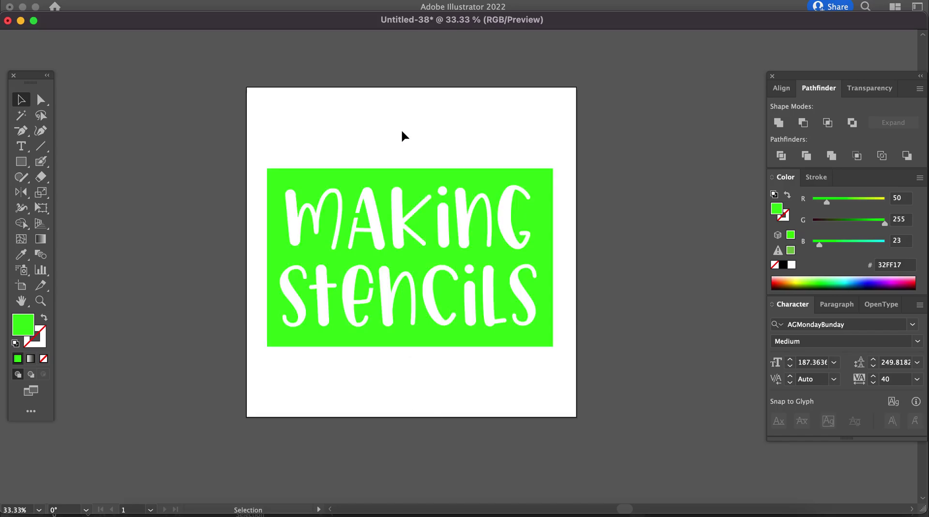